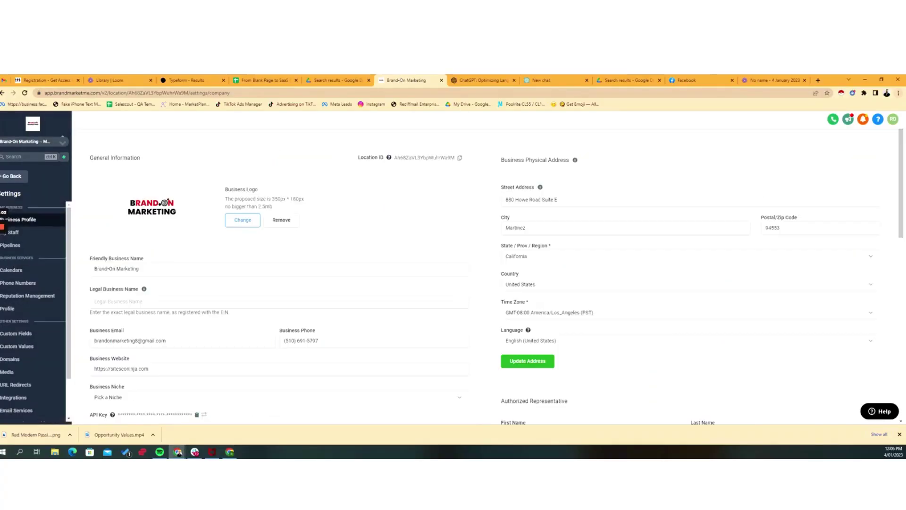
- Open Phone Numbers settings and highlight the empty Number Pool section
{"action": "scroll", "coordinate": [85, 300], "scroll_direction": "down", "scroll_amount": 3}
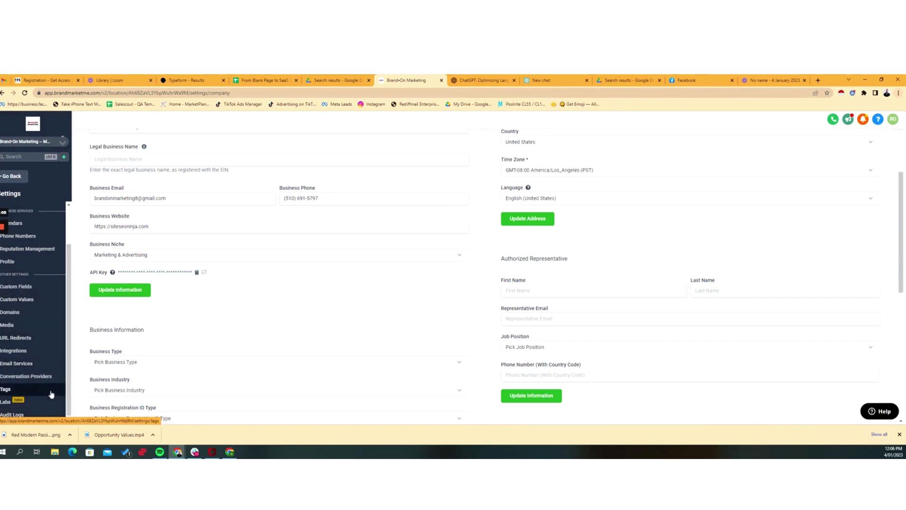
{"action": "scroll", "coordinate": [53, 390], "scroll_direction": "up", "scroll_amount": 2}
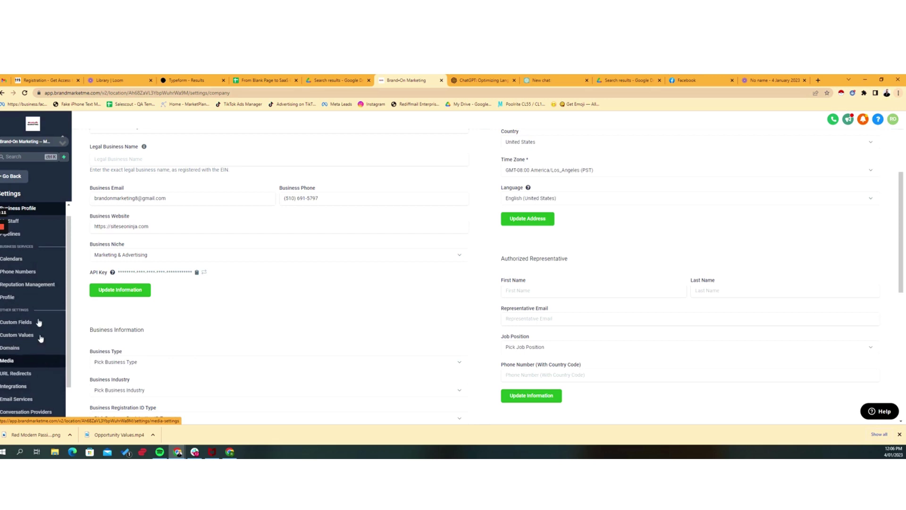
{"action": "left_click", "coordinate": [51, 272]}
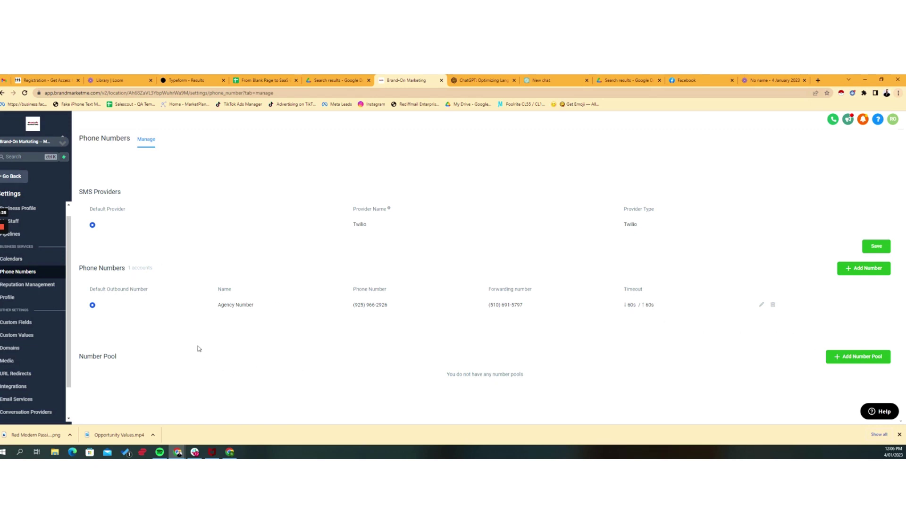
{"action": "left_click_drag", "start_coordinate": [80, 359], "coordinate": [145, 359]}
- Start a new number pool from the Number Pool section's Add Number Pool button
{"action": "left_click", "coordinate": [856, 356]}
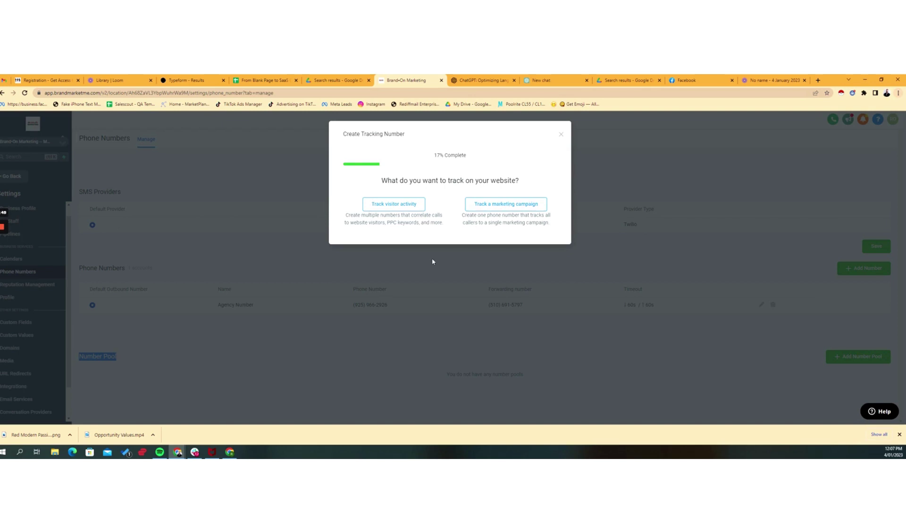
- Choose to track visitor activity, with All visitors (recommended) selected
{"action": "left_click", "coordinate": [519, 206]}
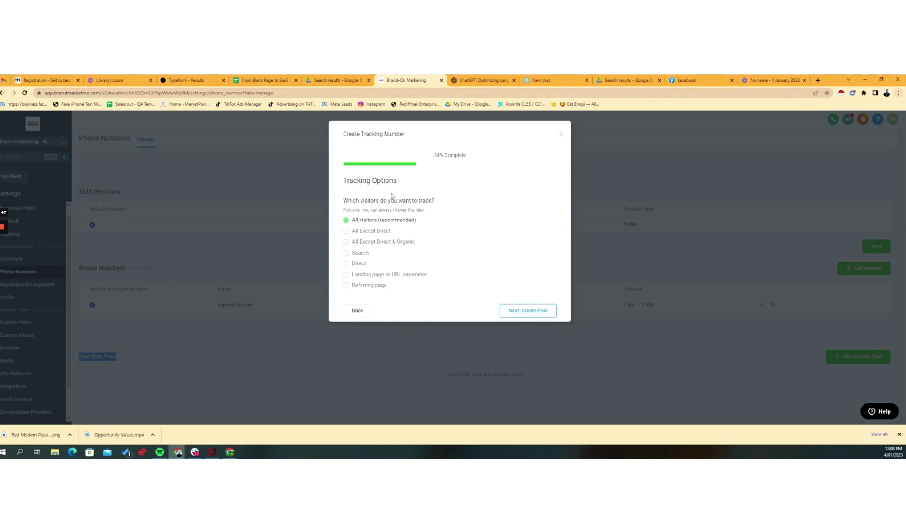
- Name the new tracking pool 'Facebook Q1'
{"action": "left_click", "coordinate": [533, 313]}
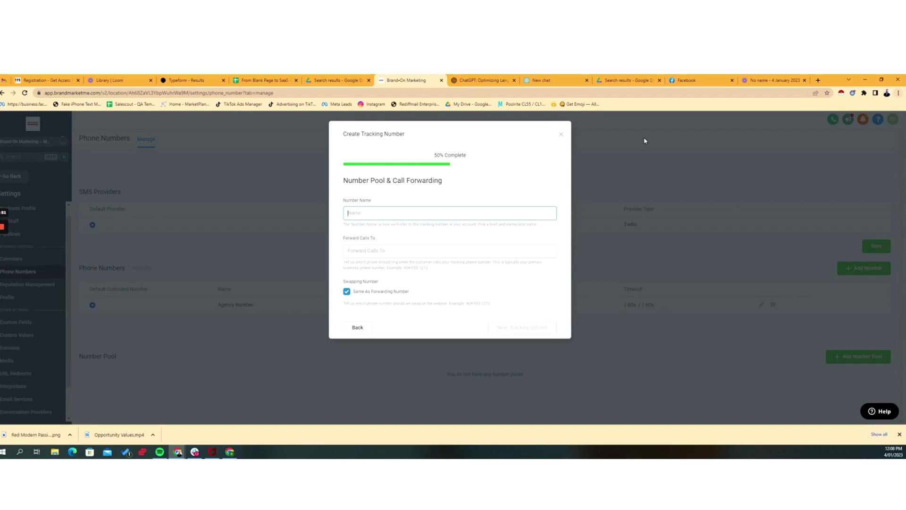
{"action": "type", "text": "Facebook Q"}
{"action": "type", "text": "e"}
{"action": "type", "text": "1"}
{"action": "key", "text": "Tab"}
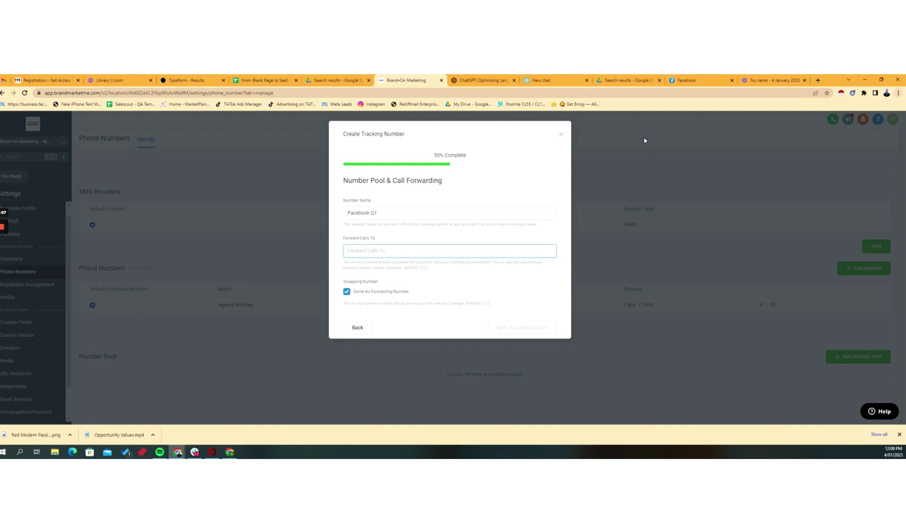
- Enter and correct the Forward Calls To phone number, reaching Choose Phone Number(s)
{"action": "key", "text": "shift+End"}
{"action": "key", "text": "BackSpace"}
{"action": "key", "text": "BackSpace"}
{"action": "type", "text": "+1510691"}
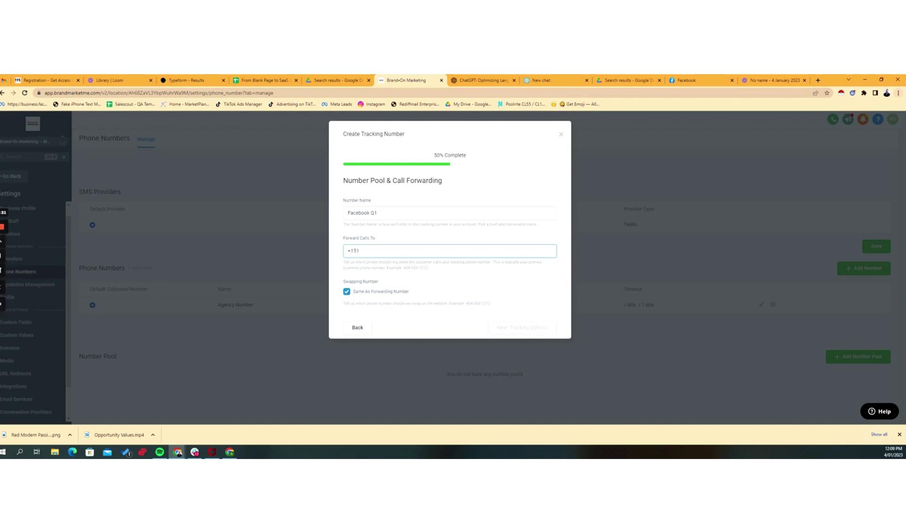
{"action": "left_click", "coordinate": [228, 287]}
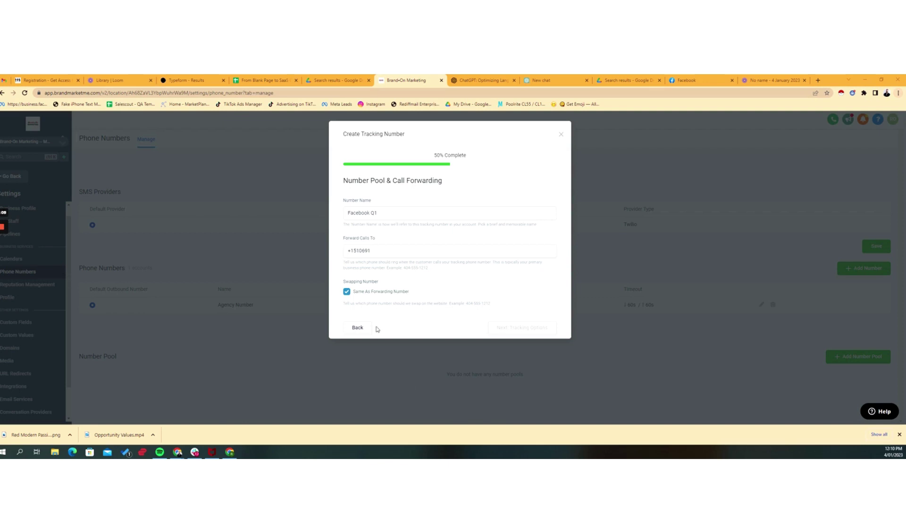
{"action": "mouse_move", "coordinate": [3, 227]}
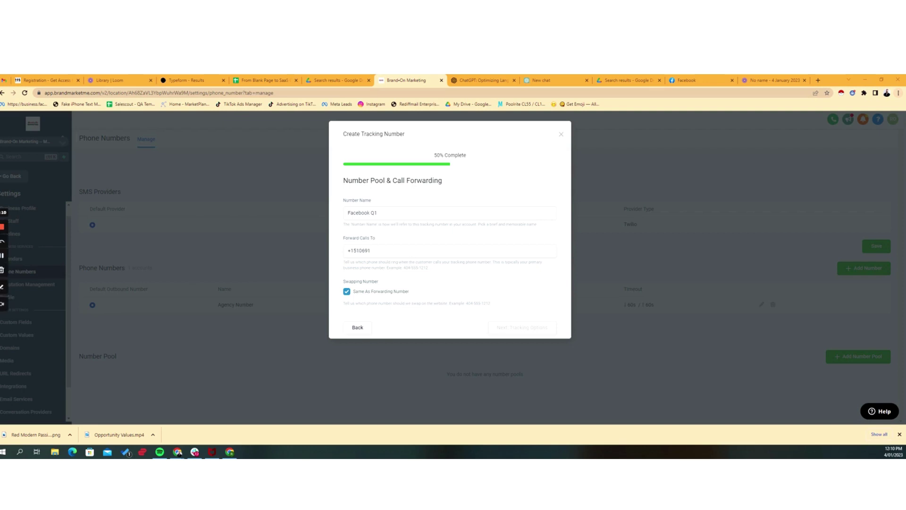
{"action": "left_click", "coordinate": [3, 256]}
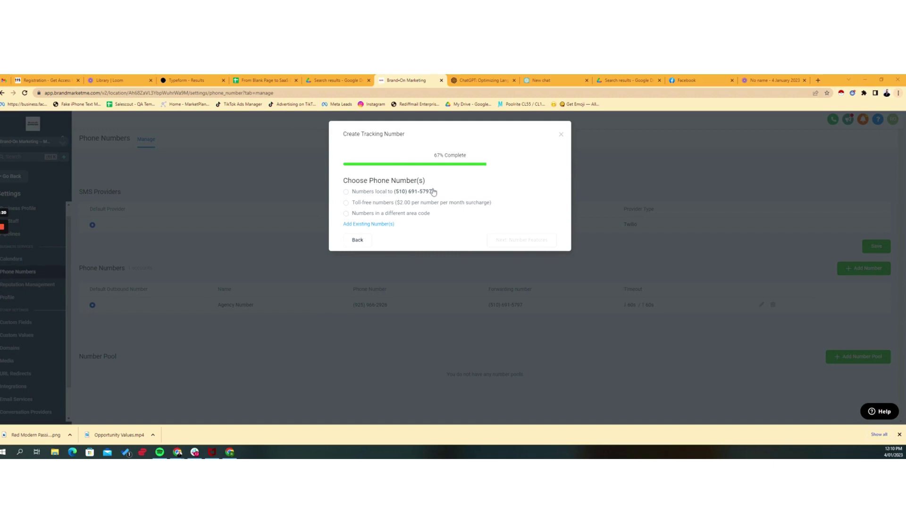
- Pick toll-free numbers with area code 844 for the pool and advance to Number Features
{"action": "left_click", "coordinate": [347, 203]}
{"action": "left_click", "coordinate": [443, 218]}
{"action": "left_click", "coordinate": [418, 266]}
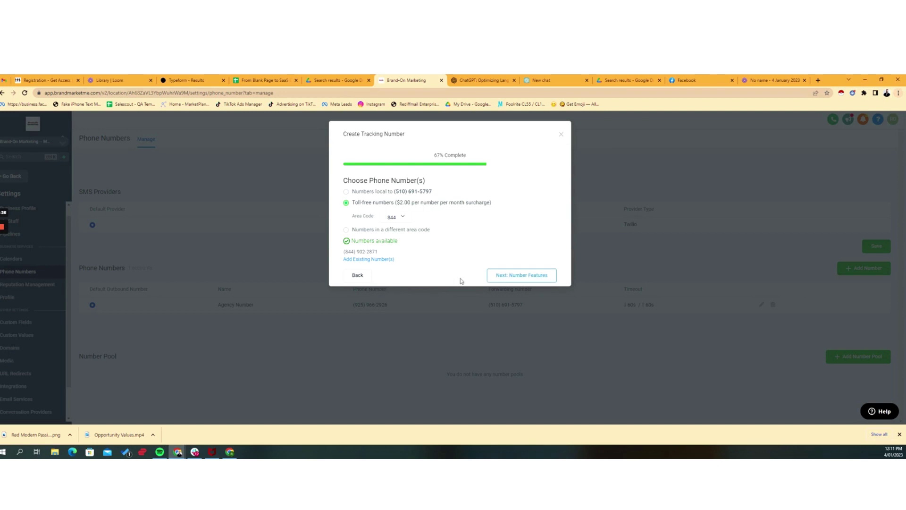
{"action": "left_click", "coordinate": [514, 273]}
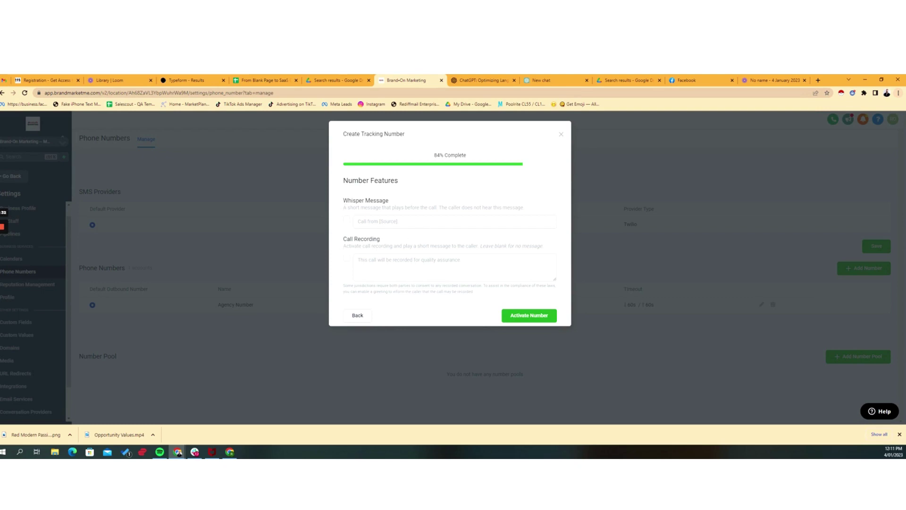
- Enable the whisper message 'Call from Outbound Emails', leaving call recording off
{"action": "left_click_drag", "start_coordinate": [348, 200], "coordinate": [389, 200]}
{"action": "left_click", "coordinate": [346, 219]}
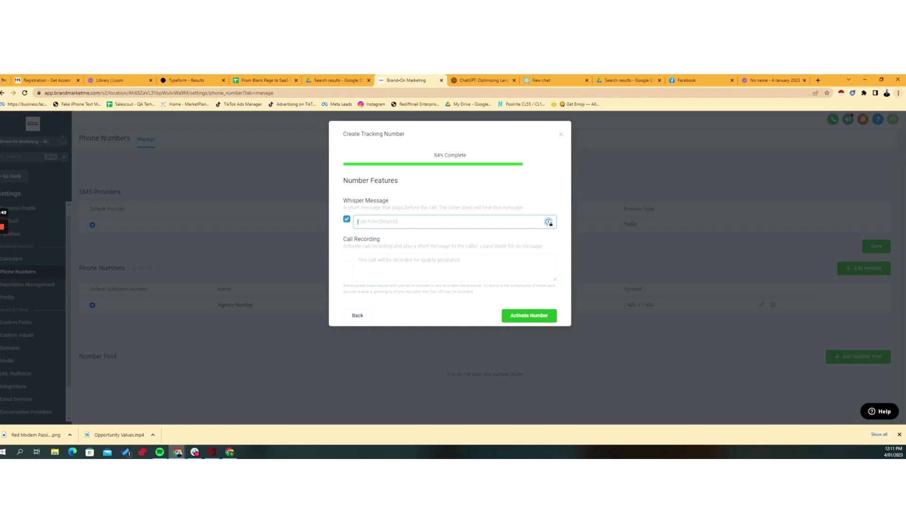
{"action": "type", "text": "Call from Outbound Emails"}
{"action": "key", "text": "Tab"}
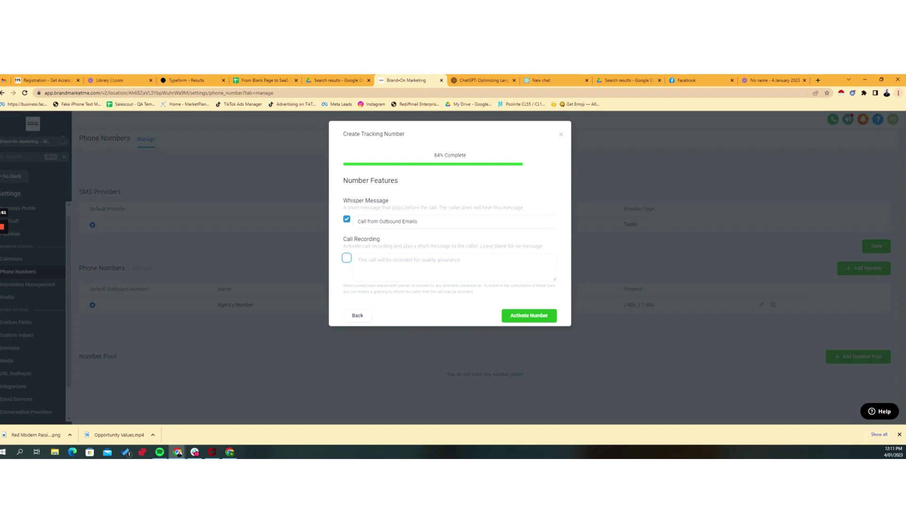
{"action": "left_click_drag", "start_coordinate": [343, 208], "coordinate": [437, 207]}
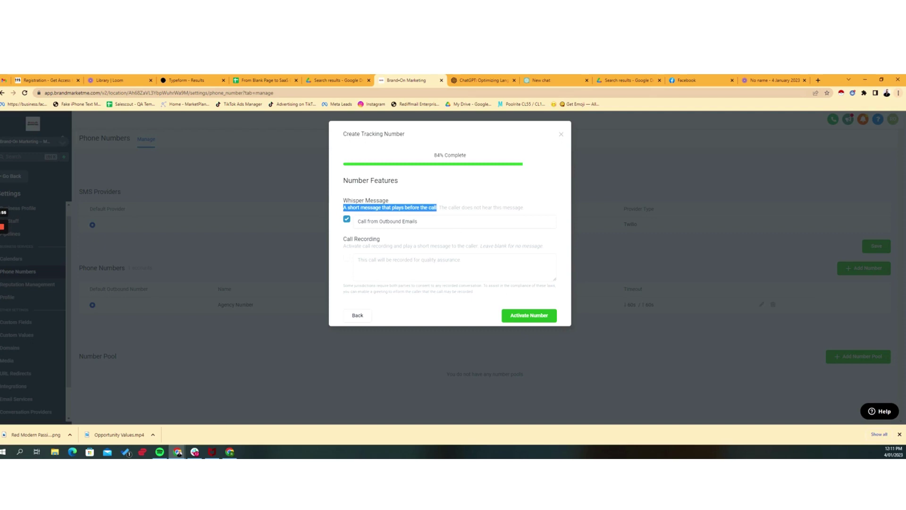
{"action": "left_click_drag", "start_coordinate": [464, 207], "coordinate": [313, 217]}
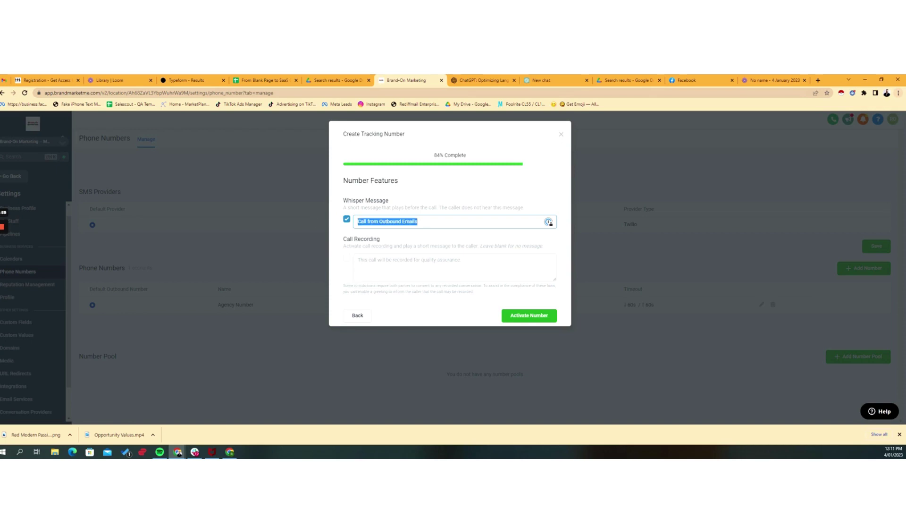
{"action": "left_click", "coordinate": [460, 238]}
{"action": "key", "text": "shift+Left"}
{"action": "key", "text": "shift+Left"}
{"action": "key", "text": "shift+Left"}
{"action": "key", "text": "shift+Left"}
{"action": "key", "text": "shift+Left"}
{"action": "key", "text": "shift+Left"}
{"action": "key", "text": "shift+Left"}
{"action": "key", "text": "shift+Left"}
{"action": "key", "text": "shift+Left"}
{"action": "key", "text": "shift+Left"}
{"action": "key", "text": "shift+Left"}
{"action": "key", "text": "shift+Left"}
{"action": "key", "text": "shift+Left"}
{"action": "key", "text": "shift+Left"}
{"action": "key", "text": "shift+Left"}
{"action": "key", "text": "shift+Left"}
{"action": "key", "text": "shift+Left"}
{"action": "key", "text": "shift+Left"}
{"action": "key", "text": "shift+Left"}
{"action": "key", "text": "shift+Left"}
- Finish creating the Facebook Q1 pool and dismiss the confirmation
{"action": "left_click", "coordinate": [533, 316]}
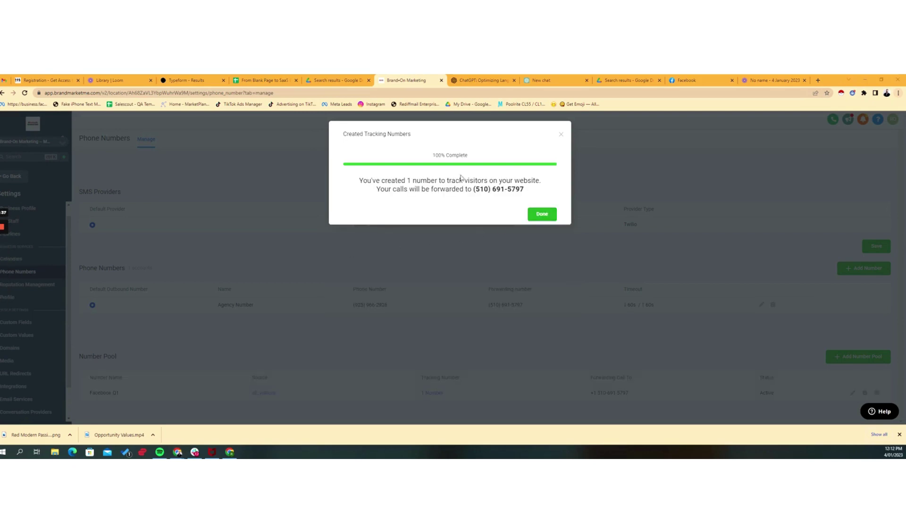
{"action": "left_click_drag", "start_coordinate": [378, 180], "coordinate": [491, 189]}
{"action": "left_click", "coordinate": [540, 214]}
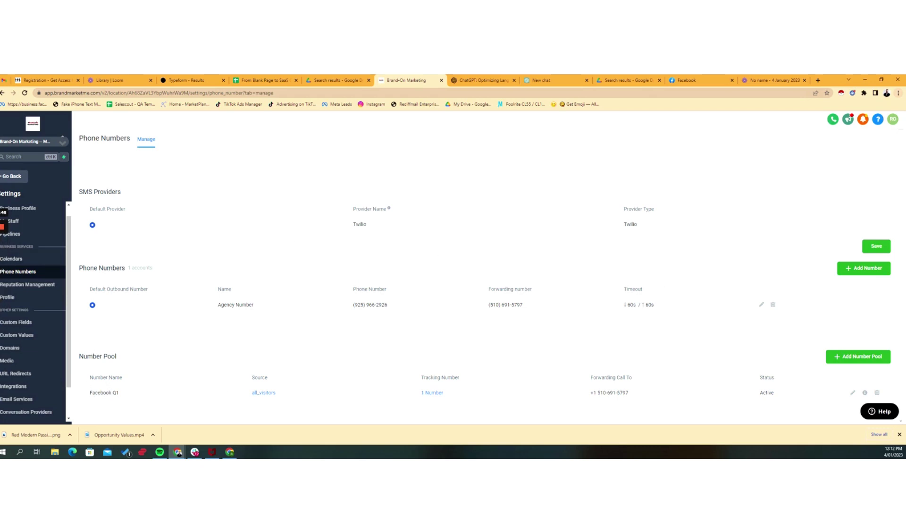
- Copy the Facebook Q1 pool's Normal Snippet JavaScript from its usage instructions
{"action": "left_click_drag", "start_coordinate": [103, 392], "coordinate": [151, 395]}
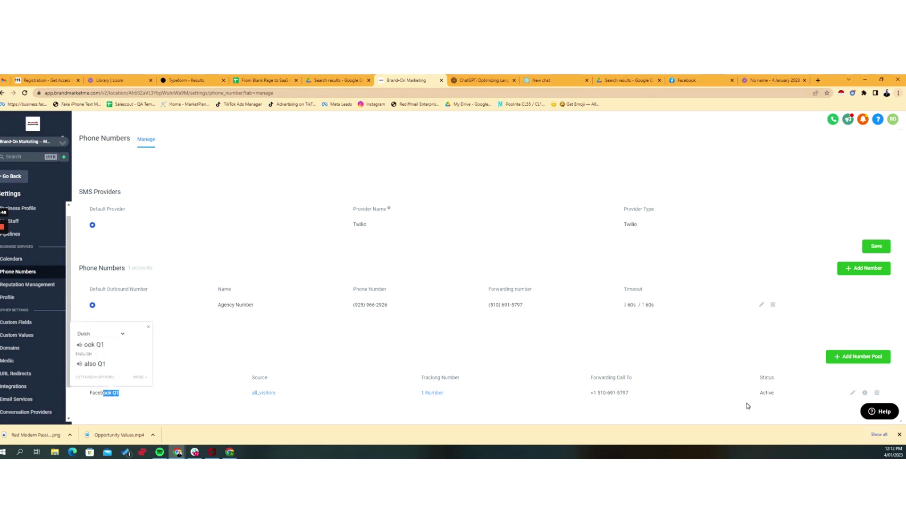
{"action": "left_click", "coordinate": [866, 393]}
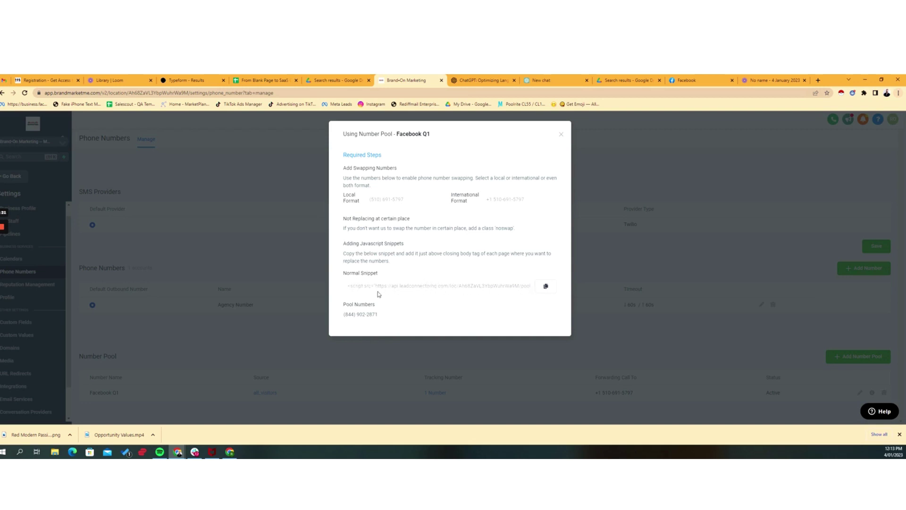
{"action": "left_click", "coordinate": [547, 288]}
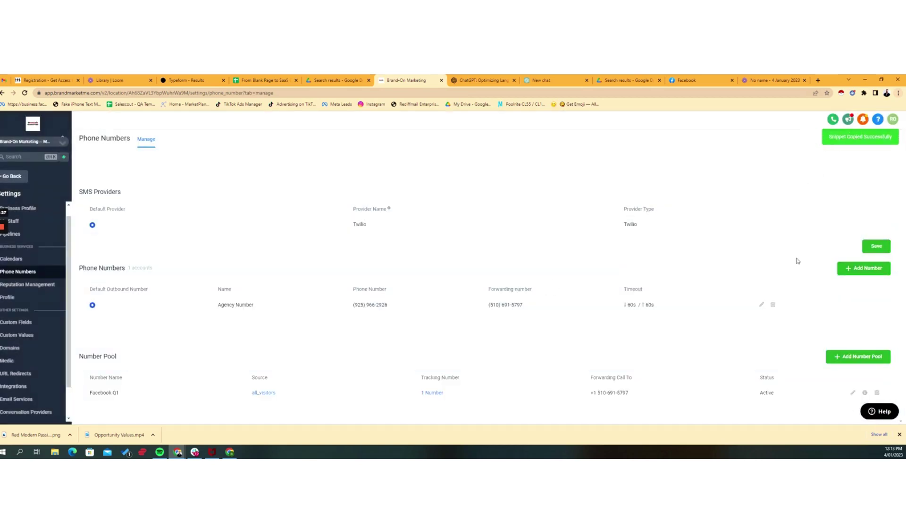
- Create a new funnel named 'Demo'
{"action": "mouse_move", "coordinate": [2, 252]}
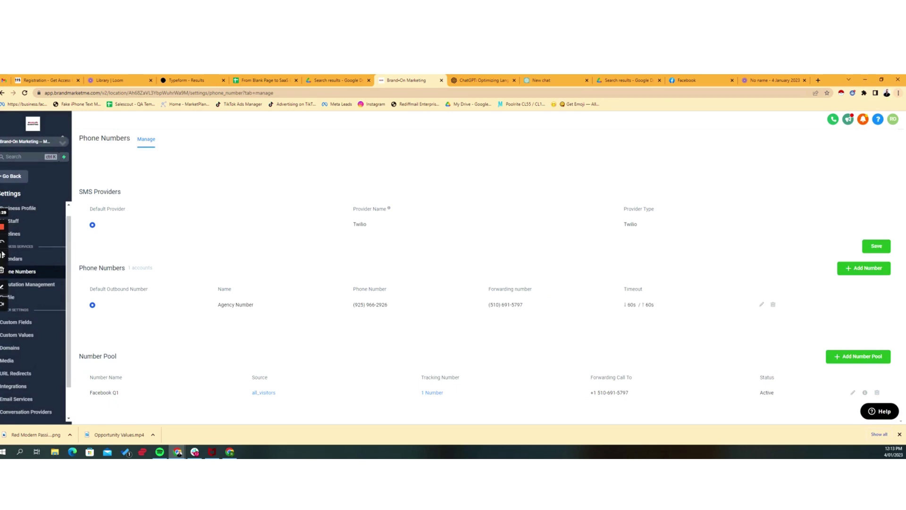
{"action": "left_click", "coordinate": [2, 259]}
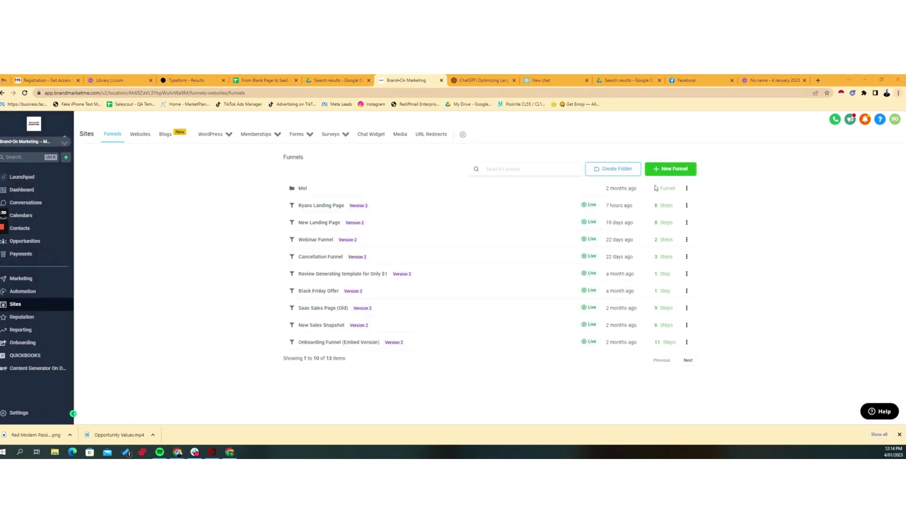
{"action": "left_click", "coordinate": [671, 169]}
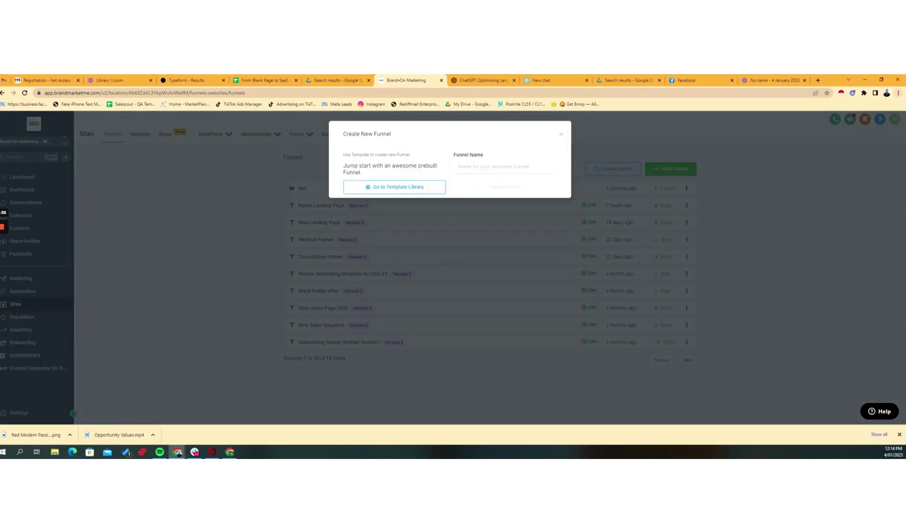
{"action": "left_click", "coordinate": [505, 166]}
{"action": "type", "text": "Demo"}
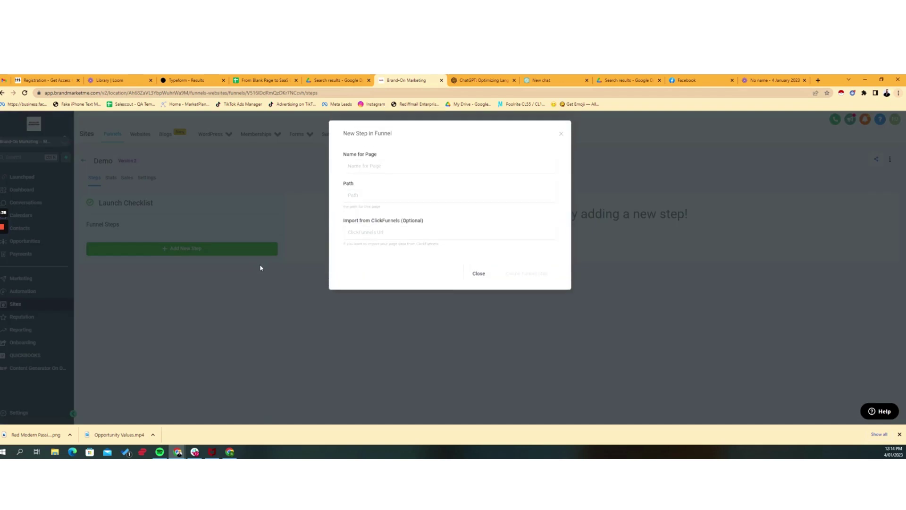
- Add a funnel step named 'Call Now' to the Demo funnel
{"action": "left_click", "coordinate": [404, 170]}
{"action": "type", "text": "Call"}
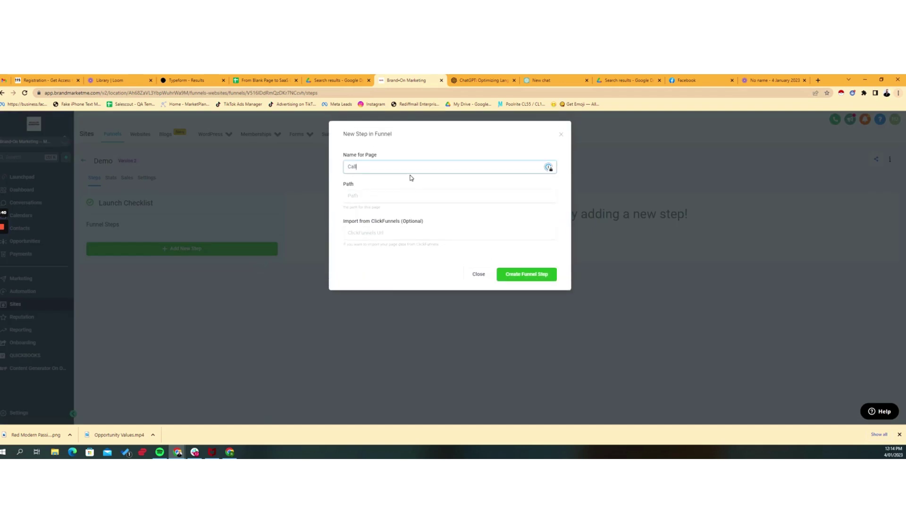
{"action": "type", "text": " Now"}
{"action": "key", "text": "Tab"}
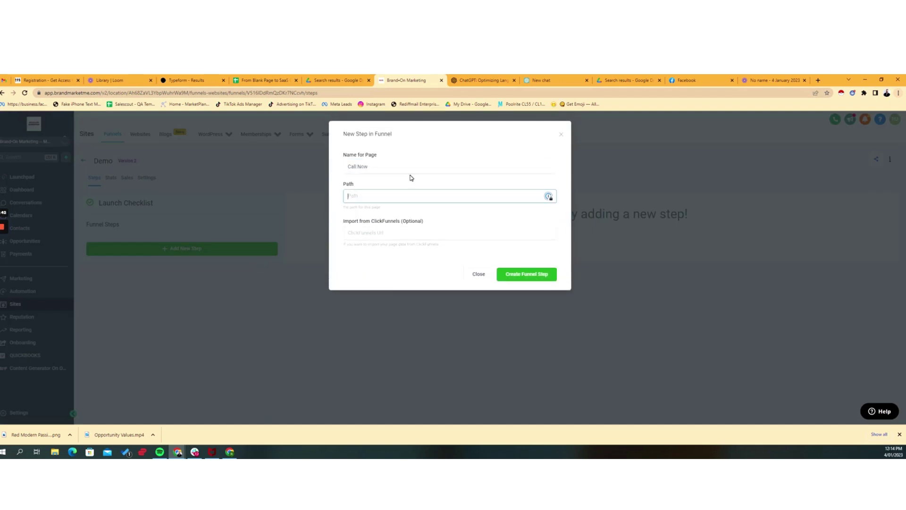
{"action": "key", "text": "Tab"}
{"action": "key", "text": "shift+Tab"}
{"action": "left_click", "coordinate": [533, 279]}
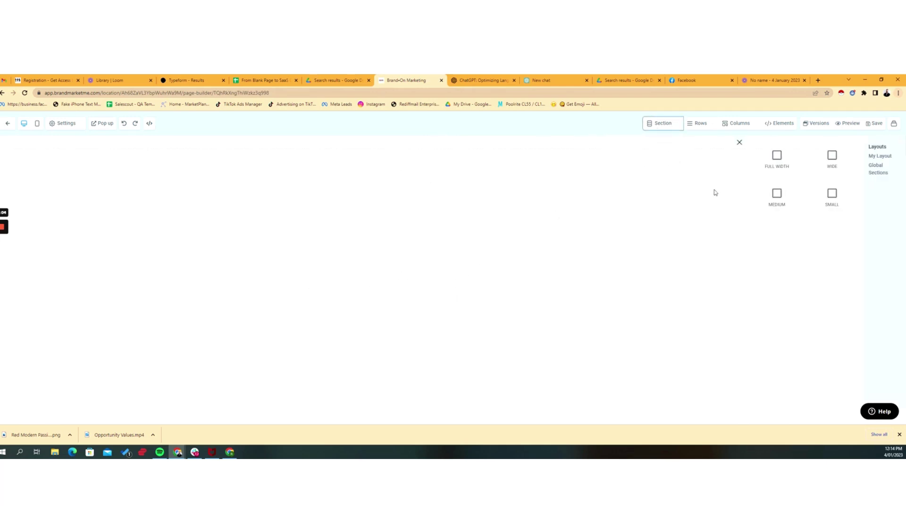
- Add a full-width section, one-column row and Headline element to the blank page
{"action": "left_click", "coordinate": [779, 156]}
{"action": "left_click", "coordinate": [538, 174]}
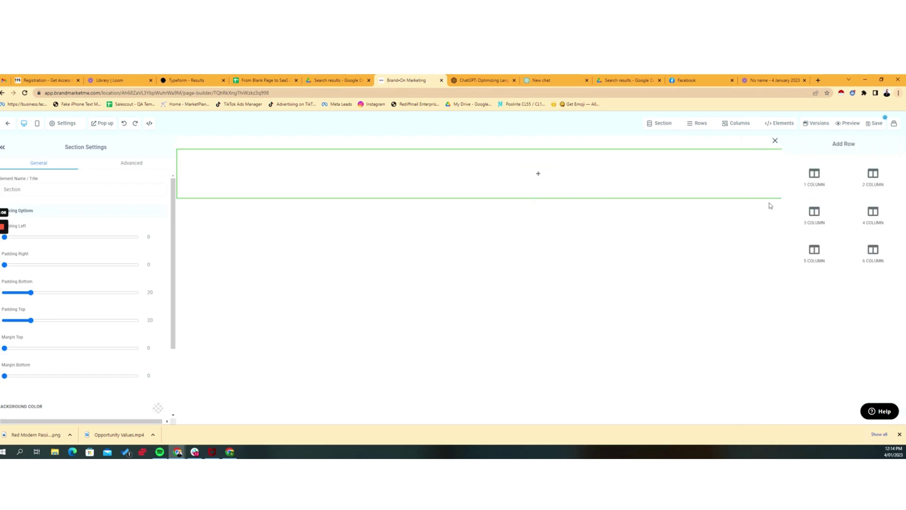
{"action": "left_click", "coordinate": [807, 184]}
{"action": "left_click", "coordinate": [543, 183]}
{"action": "left_click", "coordinate": [778, 191]}
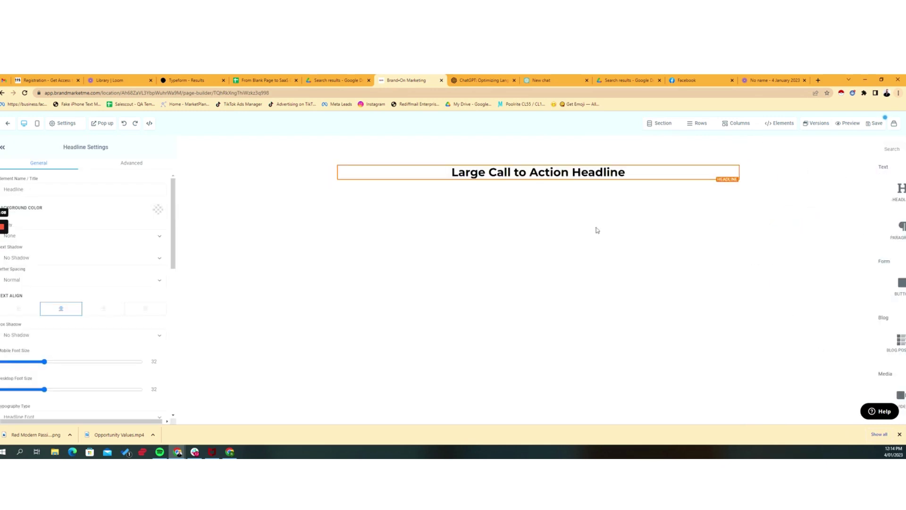
- Change the headline text to 'Call Now on:' and close the SEO meta data panel
{"action": "triple_click", "coordinate": [538, 174]}
{"action": "type", "text": "Call"}
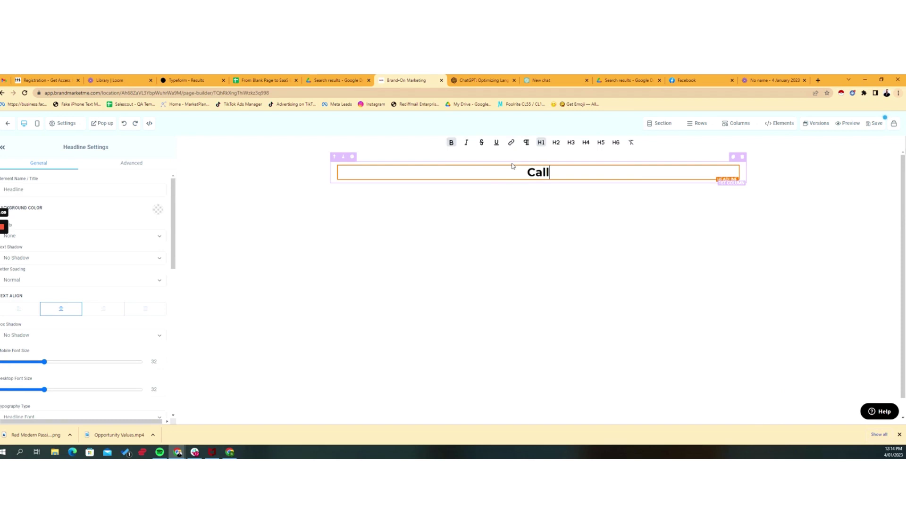
{"action": "type", "text": " Now! C"}
{"action": "type", "text": "a"}
{"action": "key", "text": "BackSpace"}
{"action": "key", "text": "BackSpace"}
{"action": "key", "text": "BackSpace"}
{"action": "key", "text": "BackSpace"}
{"action": "type", "text": "on"}
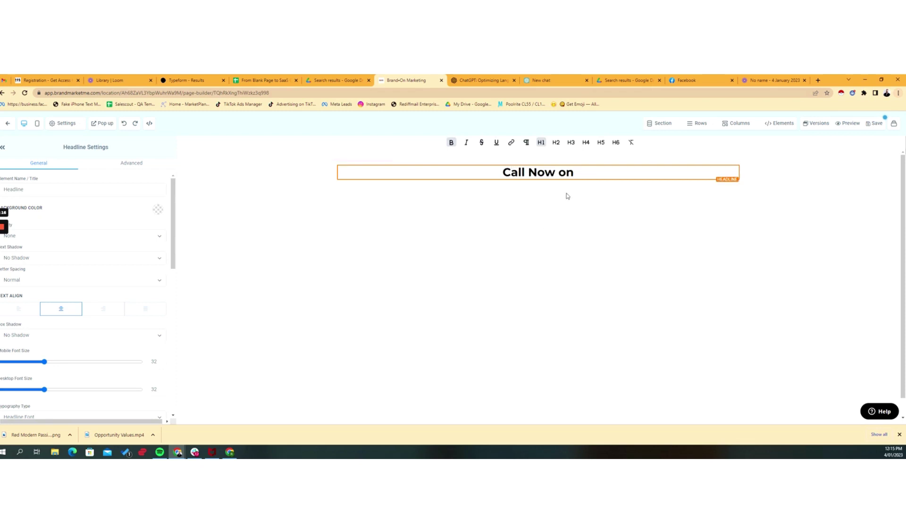
{"action": "type", "text": ":"}
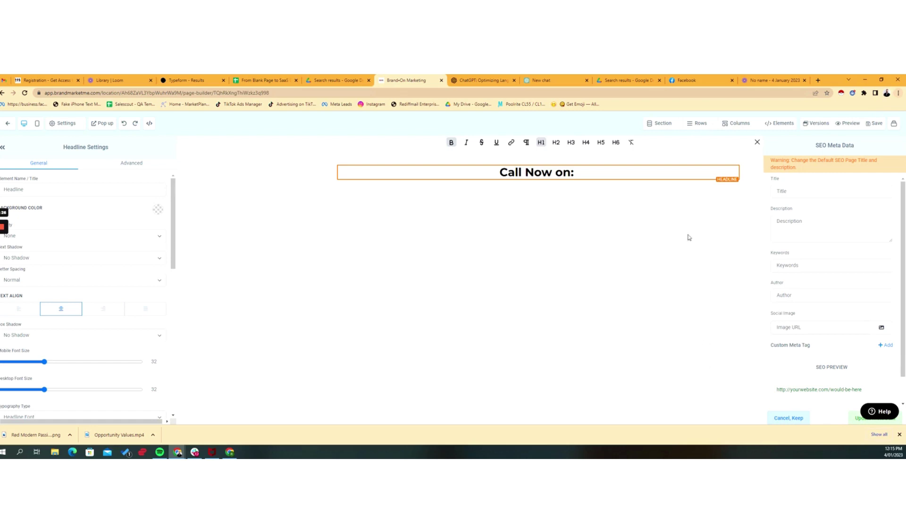
{"action": "left_click", "coordinate": [757, 141]}
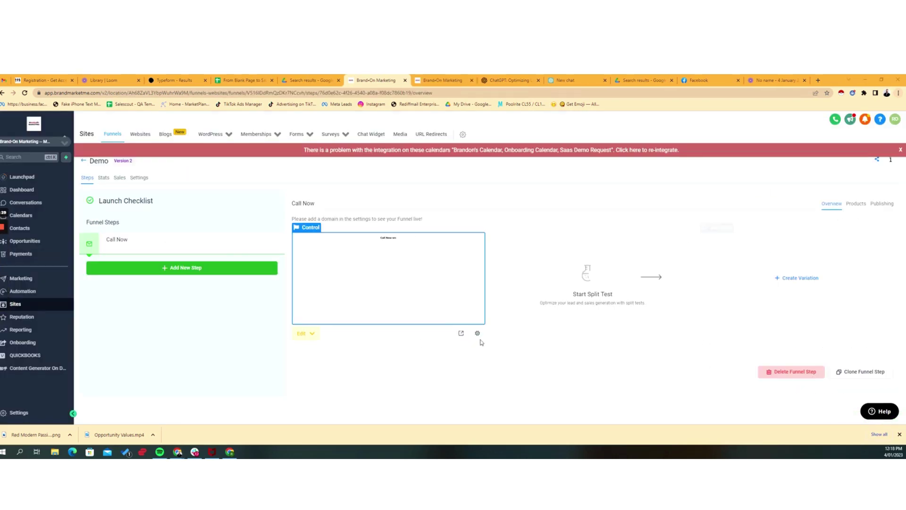
- Paste the number-pool snippet into the Demo funnel's Body tracking code and save
{"action": "left_click", "coordinate": [139, 177]}
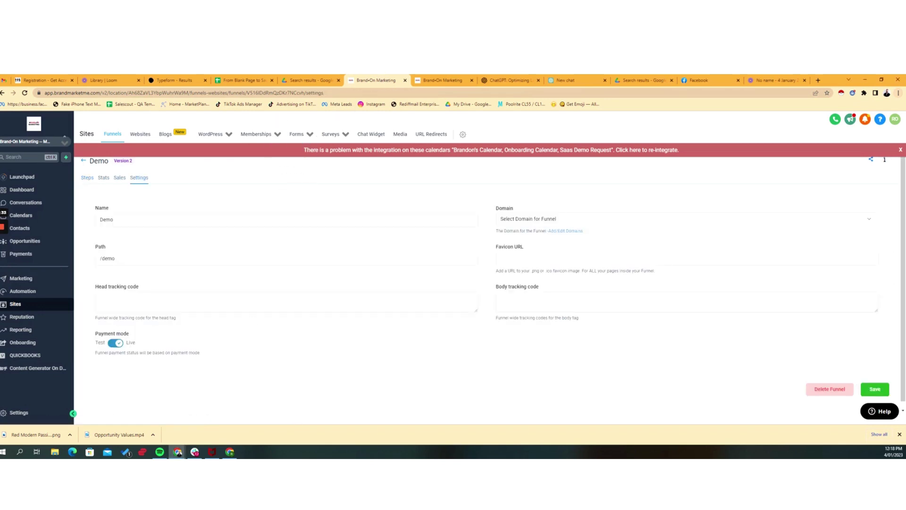
{"action": "left_click_drag", "start_coordinate": [497, 287], "coordinate": [545, 289]}
{"action": "left_click", "coordinate": [546, 300]}
{"action": "key", "text": "ctrl+v"}
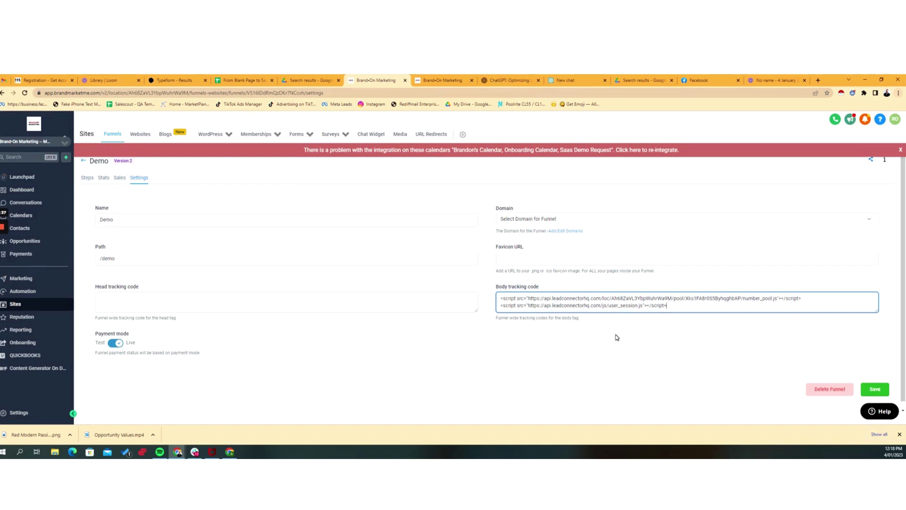
{"action": "left_click", "coordinate": [874, 389]}
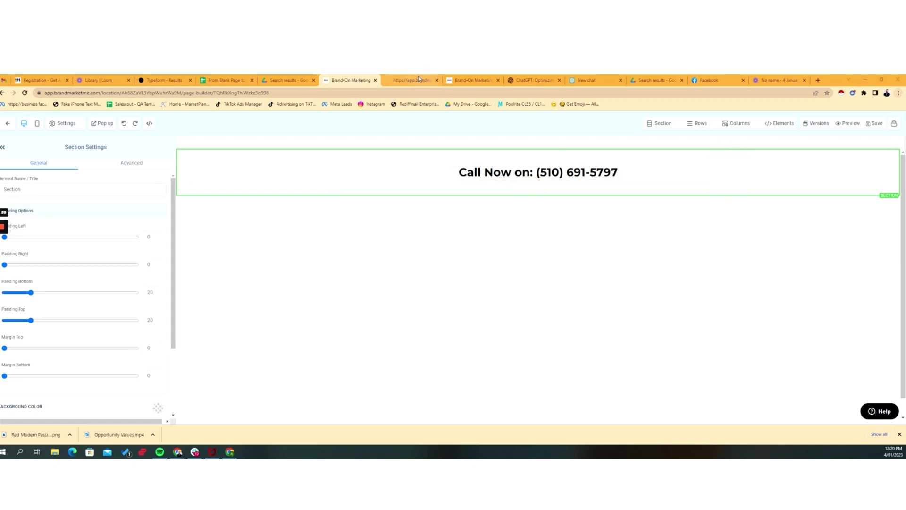
- Preview the Call Now page in a new tab, showing the Facebook Q1 pool's 844 toll-free number
{"action": "left_click", "coordinate": [851, 124]}
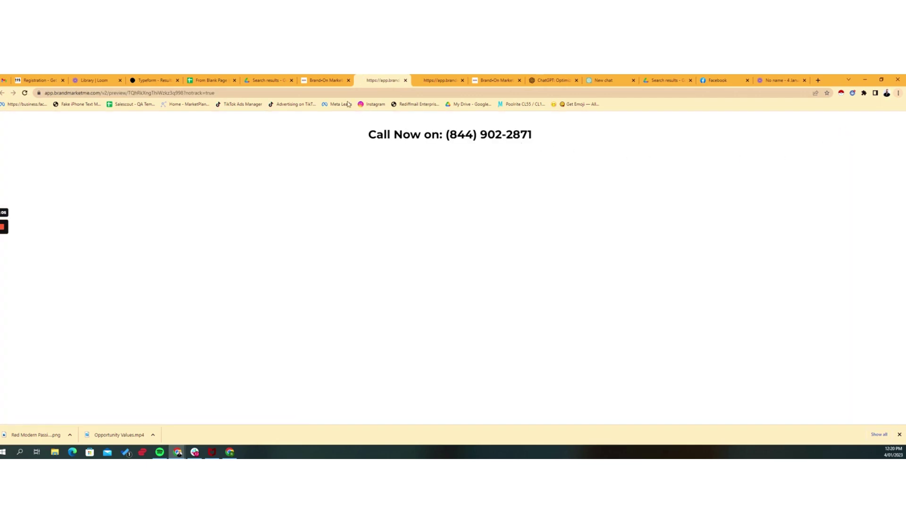
{"action": "left_click", "coordinate": [336, 85]}
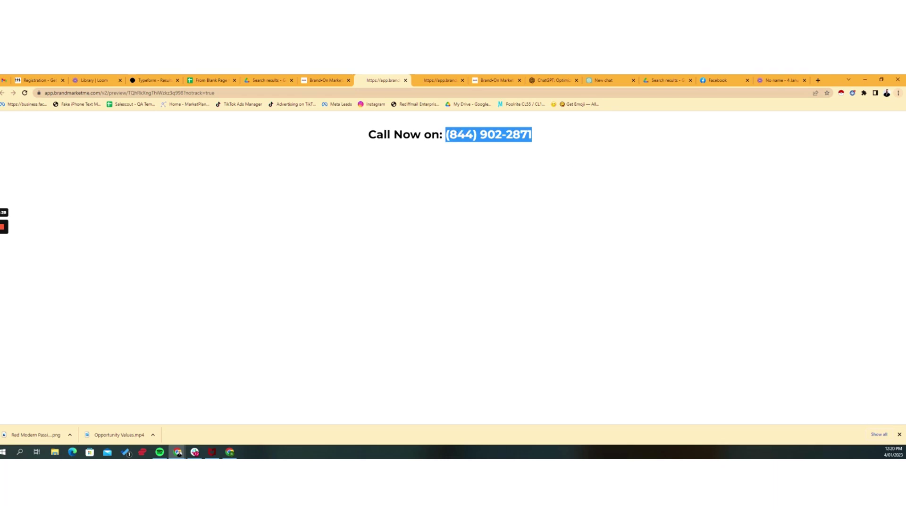
{"action": "left_click", "coordinate": [545, 139]}
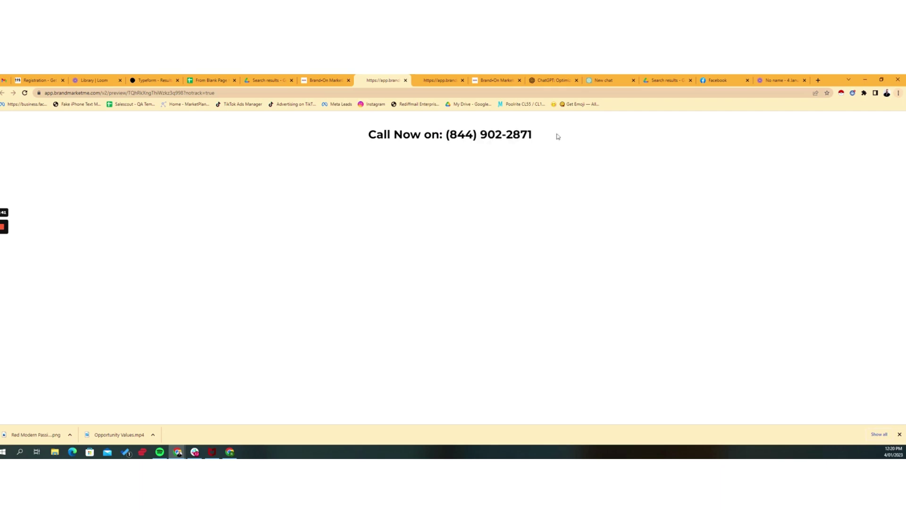